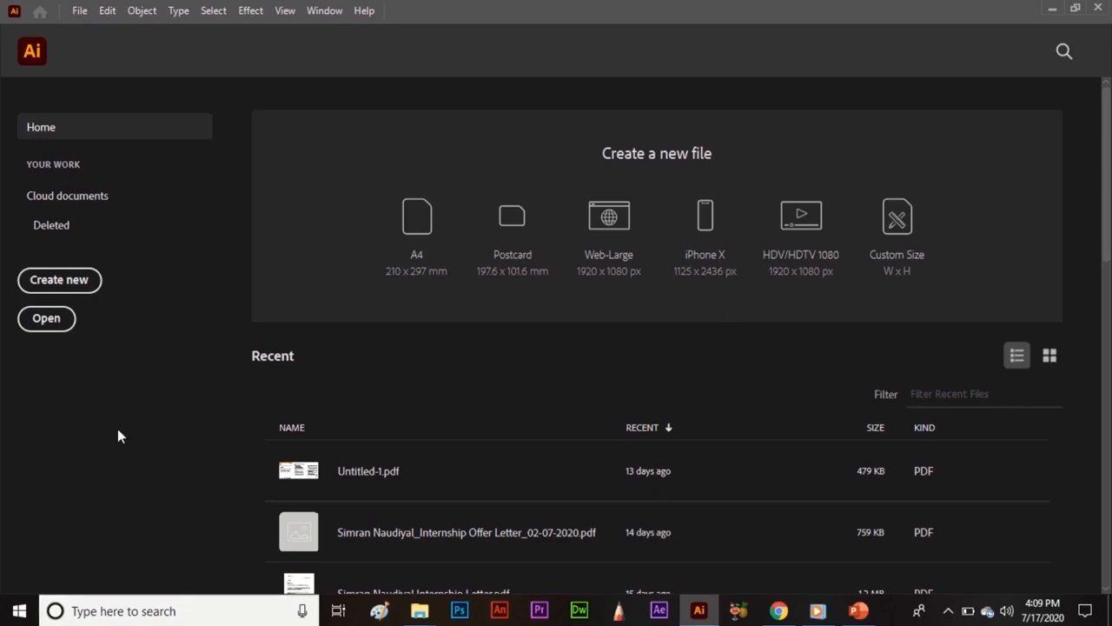
- Create a new 1366 x 768 px landscape document in RGB color from the Common preset
{"action": "left_click", "coordinate": [76, 287]}
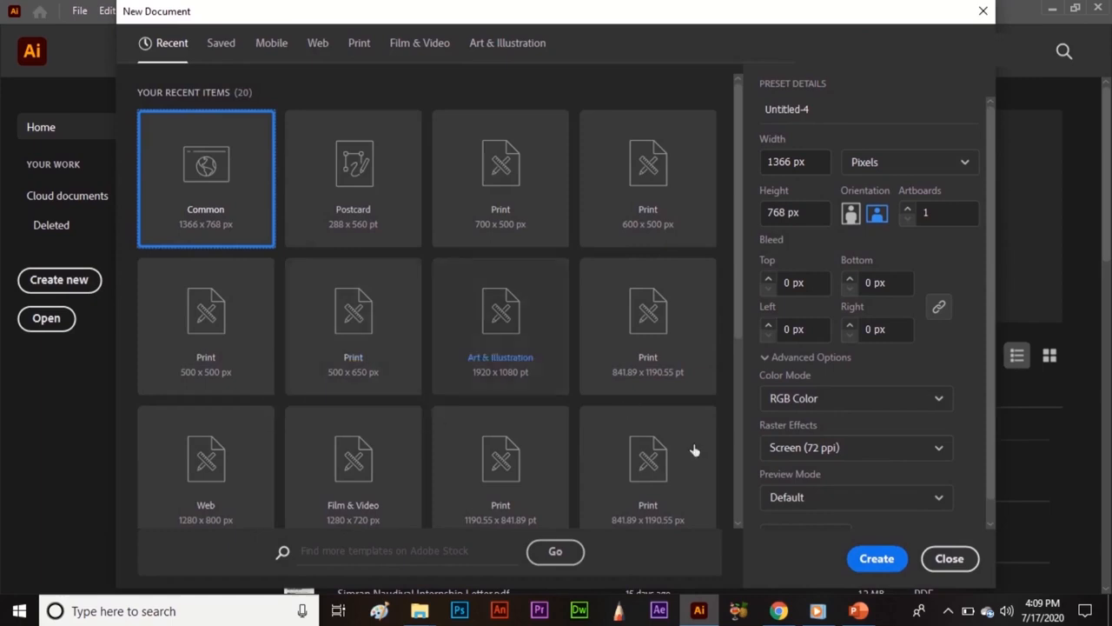
{"action": "left_click", "coordinate": [890, 563]}
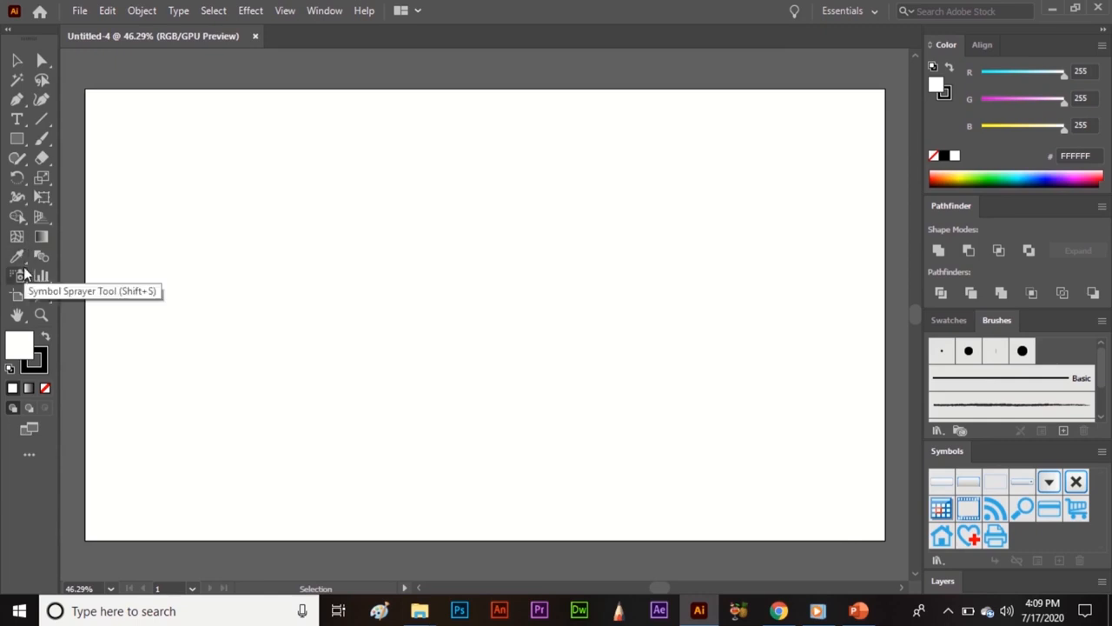
- Collapse the tools panel to a single column and float it over the artboard, then restore two columns and dock it back
{"action": "left_click", "coordinate": [7, 37]}
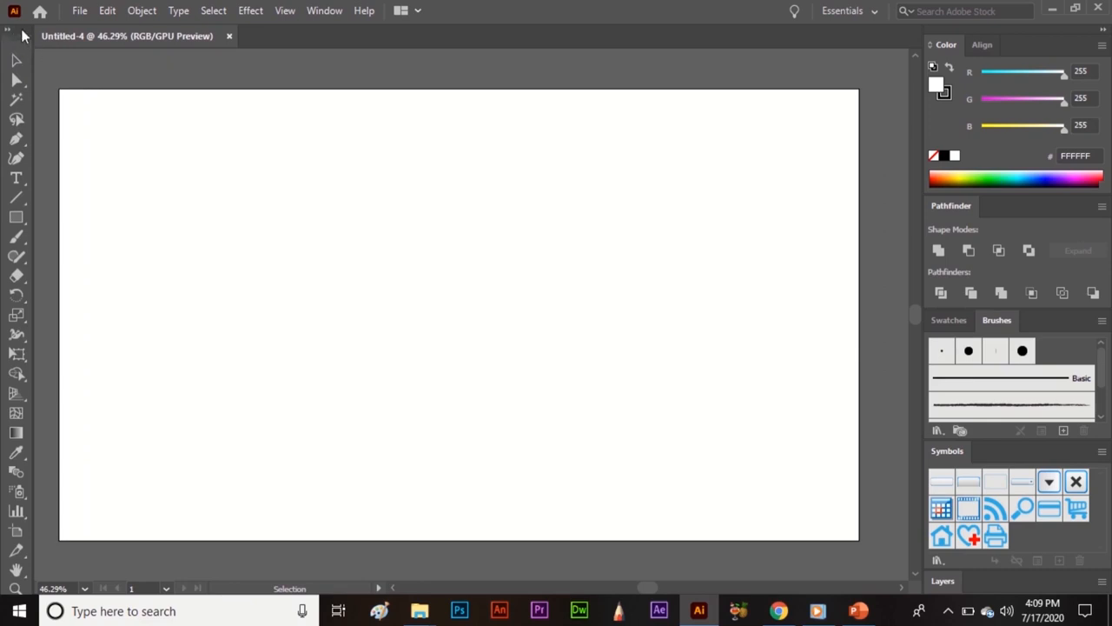
{"action": "left_click_drag", "start_coordinate": [24, 35], "coordinate": [319, 51]}
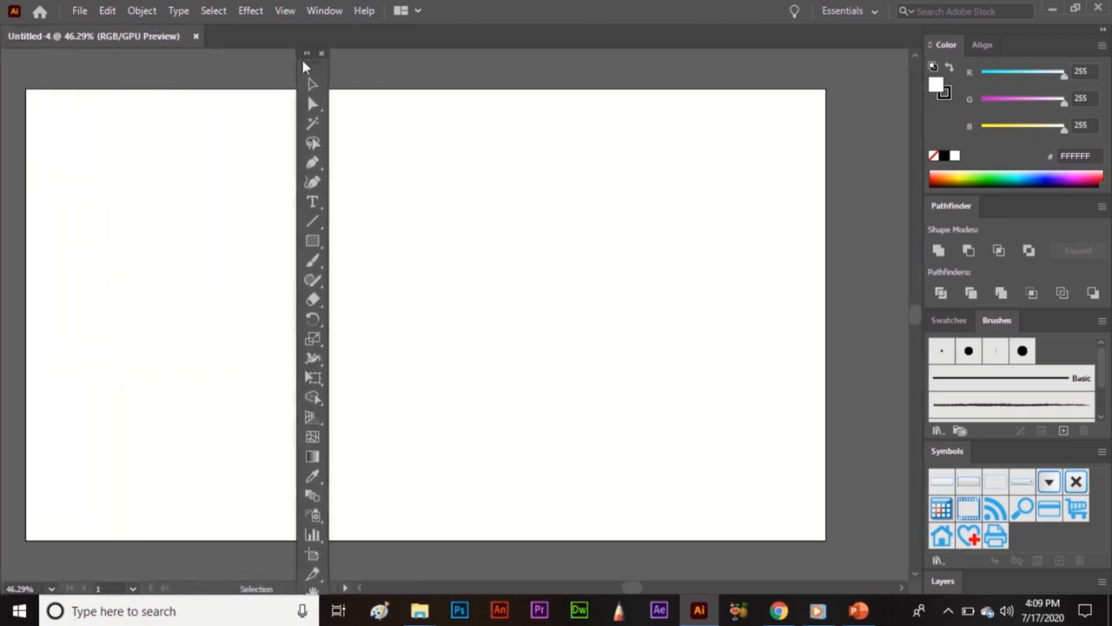
{"action": "left_click", "coordinate": [306, 55]}
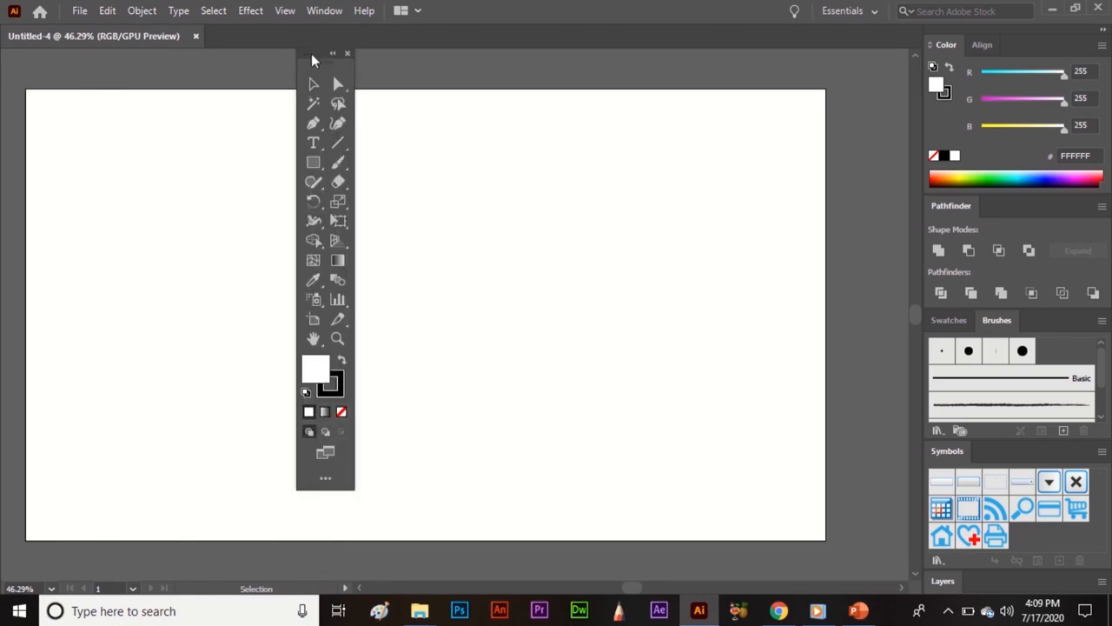
{"action": "left_click_drag", "start_coordinate": [309, 56], "coordinate": [3, 49]}
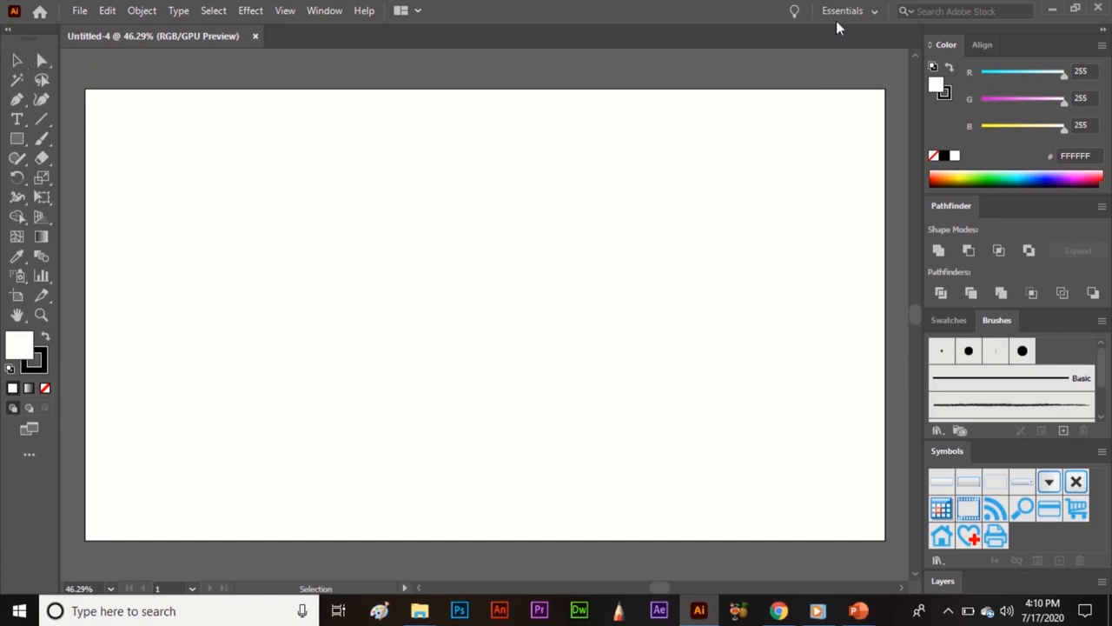
- Review the available workspaces and switch to the Painting workspace
{"action": "left_click", "coordinate": [856, 13]}
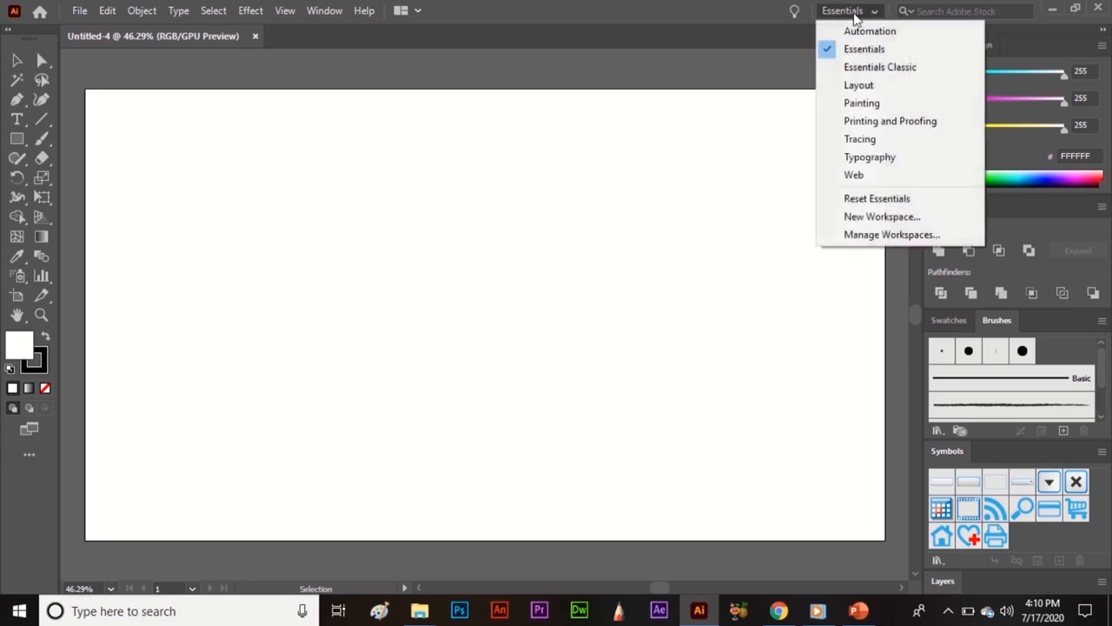
{"action": "left_click", "coordinate": [322, 13]}
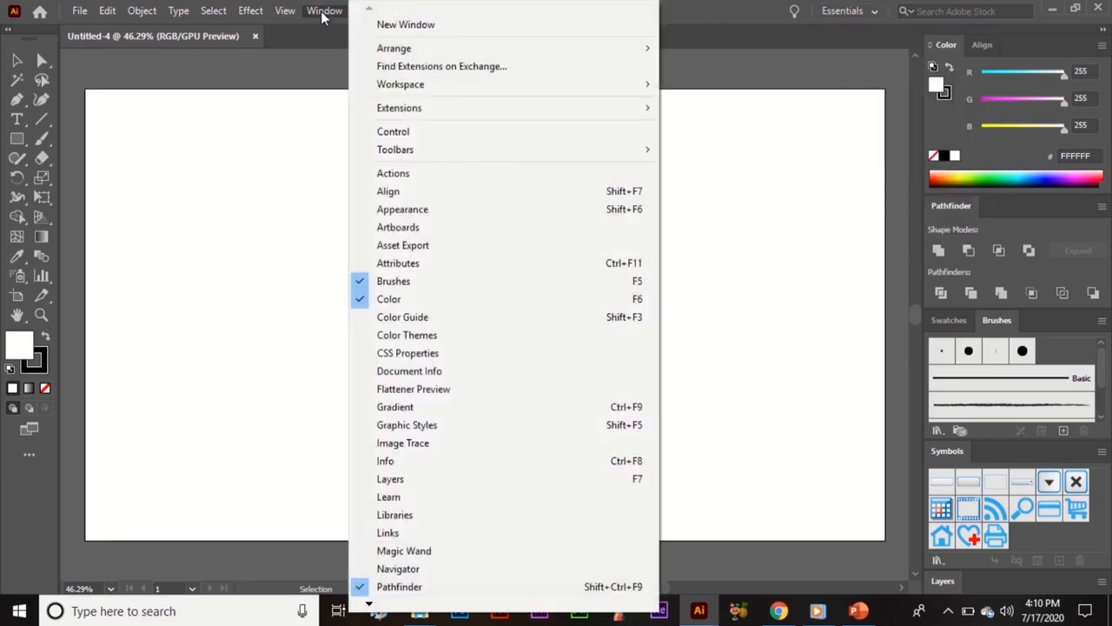
{"action": "mouse_move", "coordinate": [404, 90]}
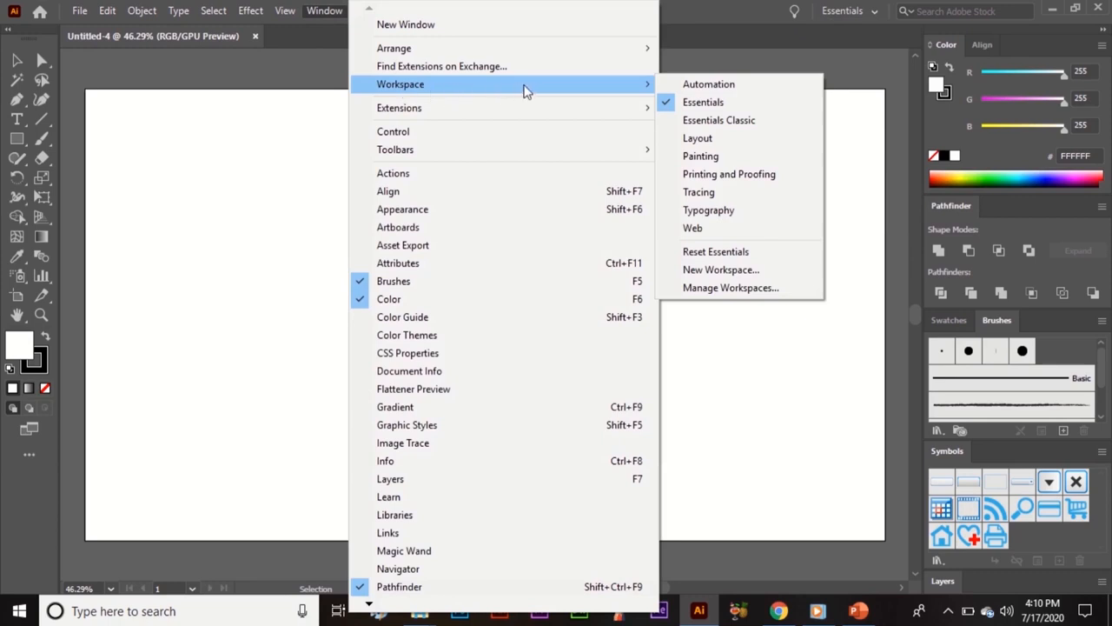
{"action": "left_click", "coordinate": [875, 12]}
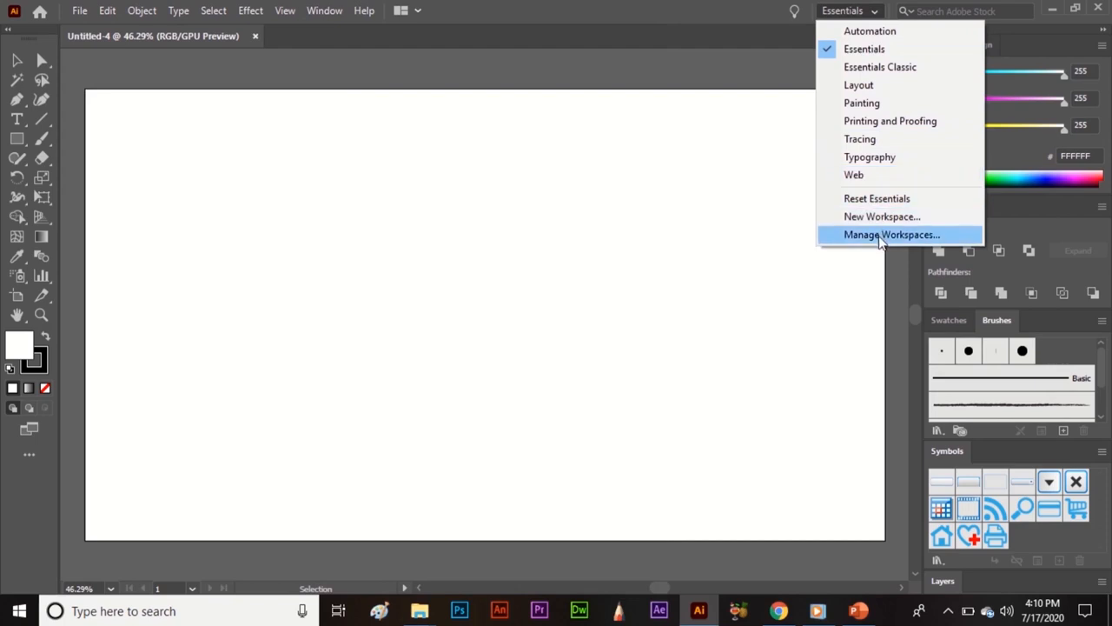
{"action": "left_click", "coordinate": [873, 106]}
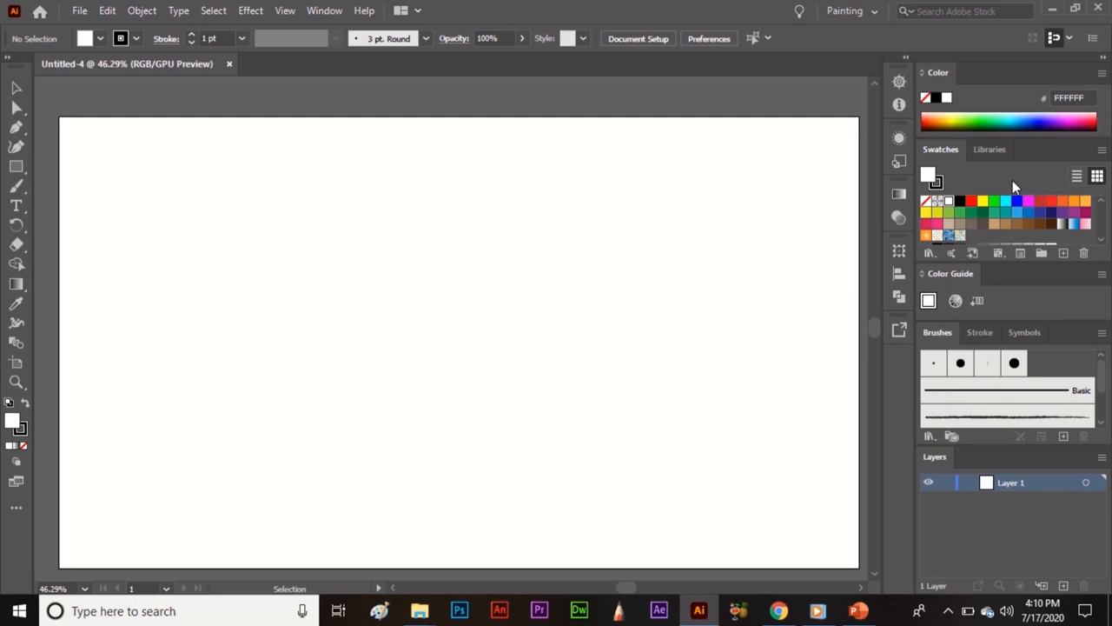
- Switch the workspace to Typography, then return to Essentials
{"action": "left_click", "coordinate": [876, 12]}
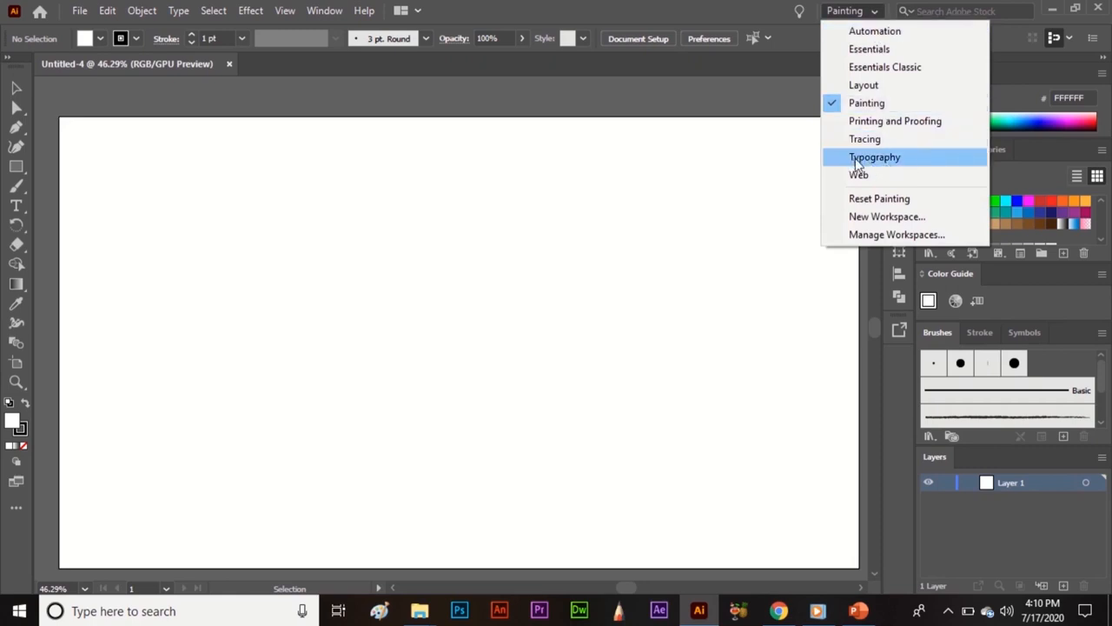
{"action": "left_click", "coordinate": [909, 158]}
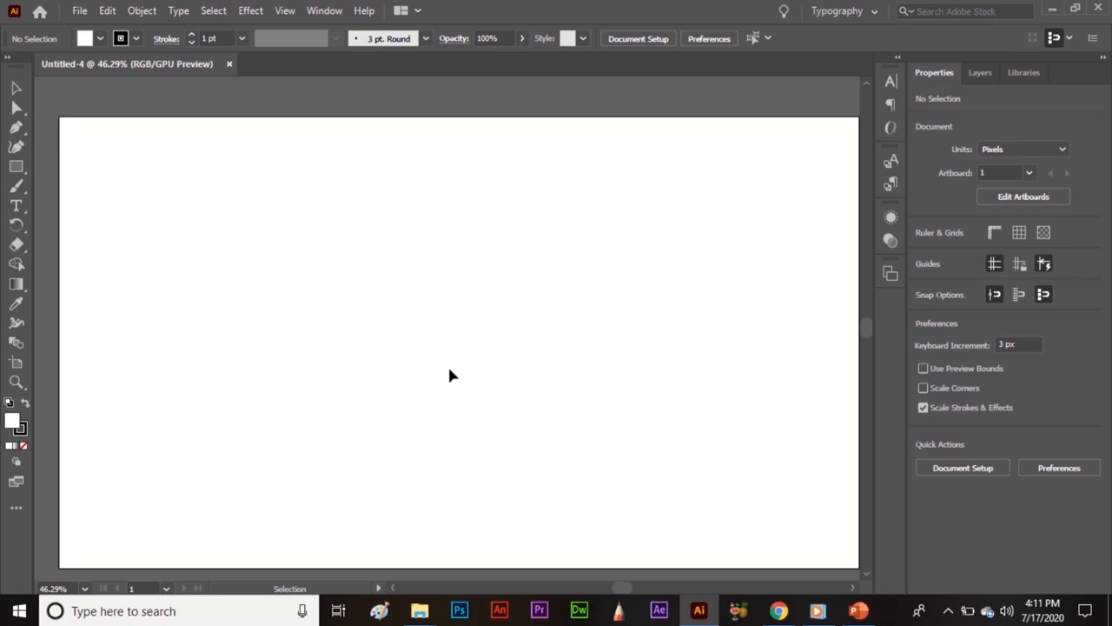
{"action": "left_click", "coordinate": [869, 13]}
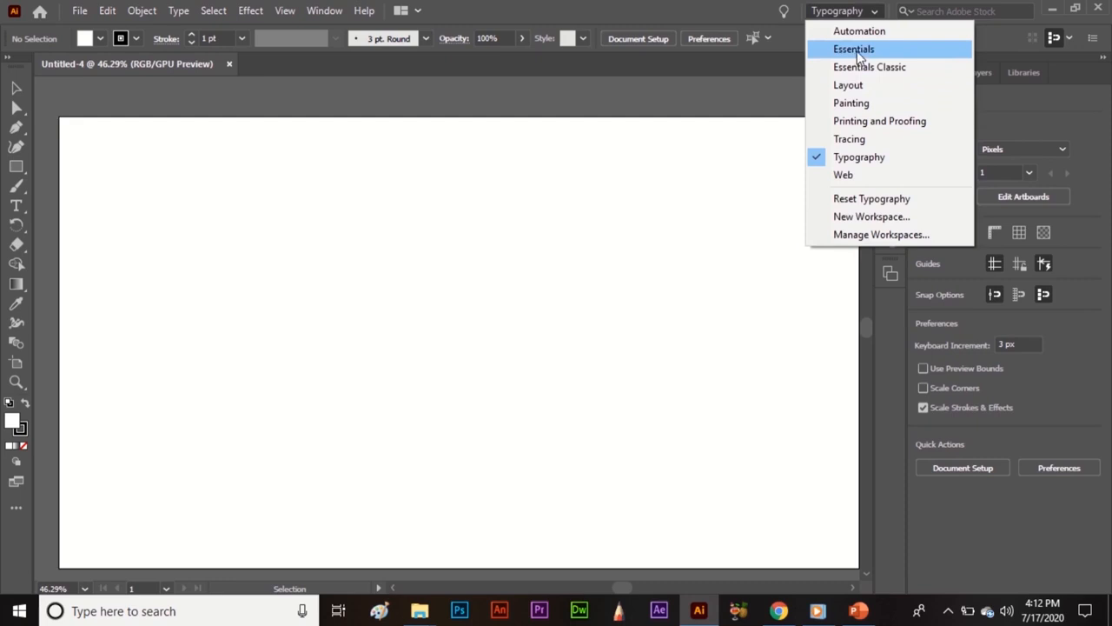
{"action": "left_click", "coordinate": [854, 50]}
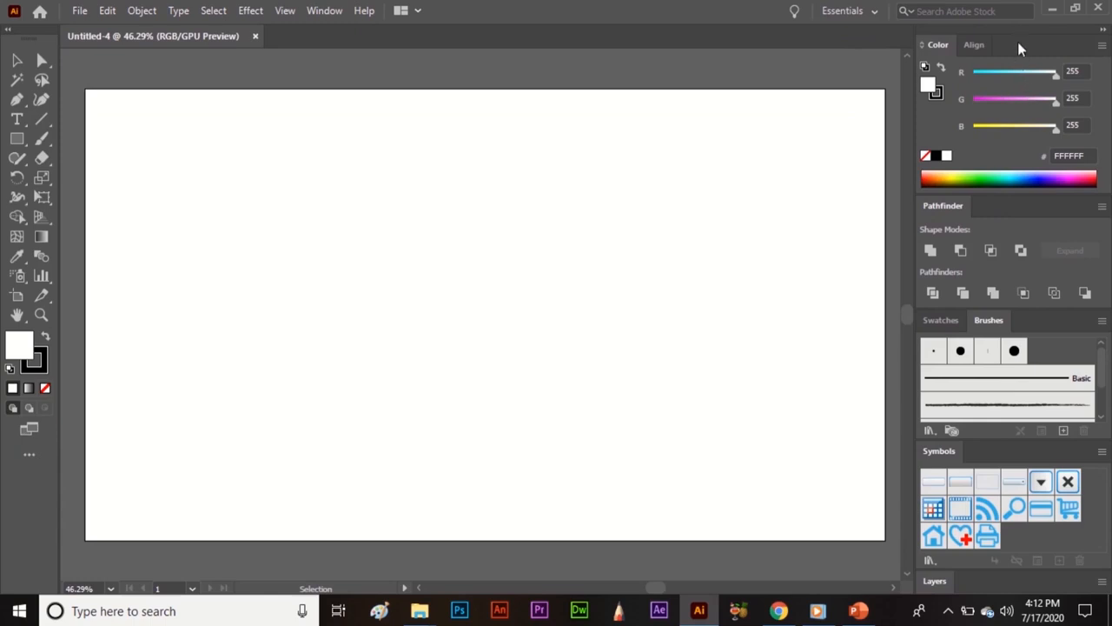
- Undock the Color/Align, Pathfinder, Swatches/Brushes, Symbols and Layers panels so they float over the artboard
{"action": "left_click_drag", "start_coordinate": [1018, 41], "coordinate": [629, 118]}
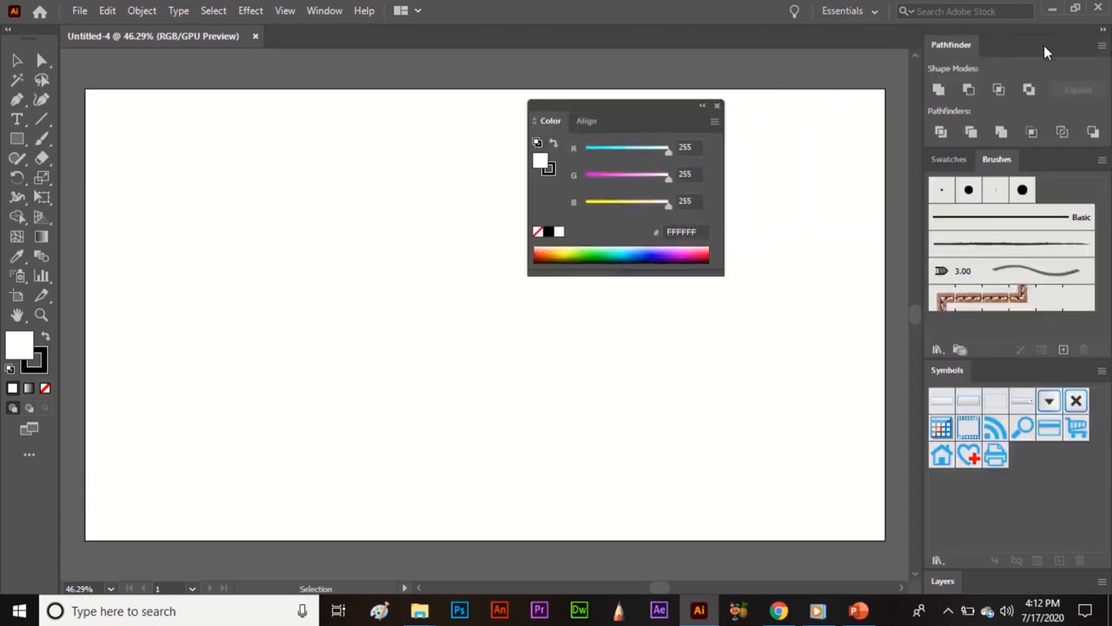
{"action": "left_click_drag", "start_coordinate": [1043, 54], "coordinate": [451, 190]}
{"action": "mouse_move", "coordinate": [1072, 48]}
{"action": "left_mouse_down"}
{"action": "mouse_move", "coordinate": [979, 84]}
{"action": "mouse_move", "coordinate": [620, 312]}
{"action": "left_mouse_up"}
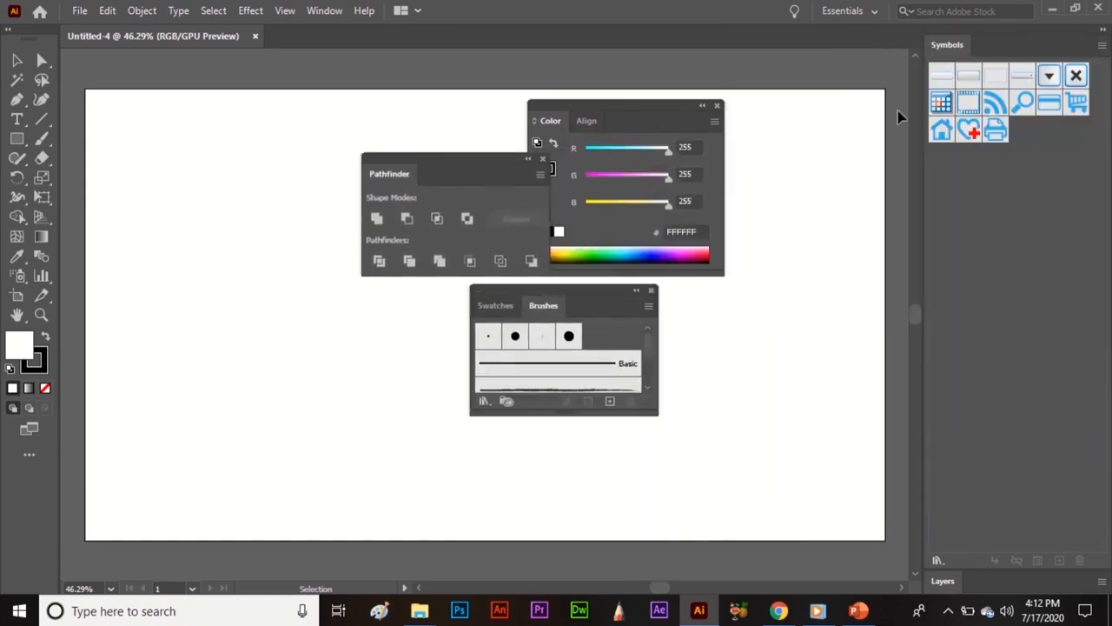
{"action": "left_click_drag", "start_coordinate": [1033, 52], "coordinate": [310, 90]}
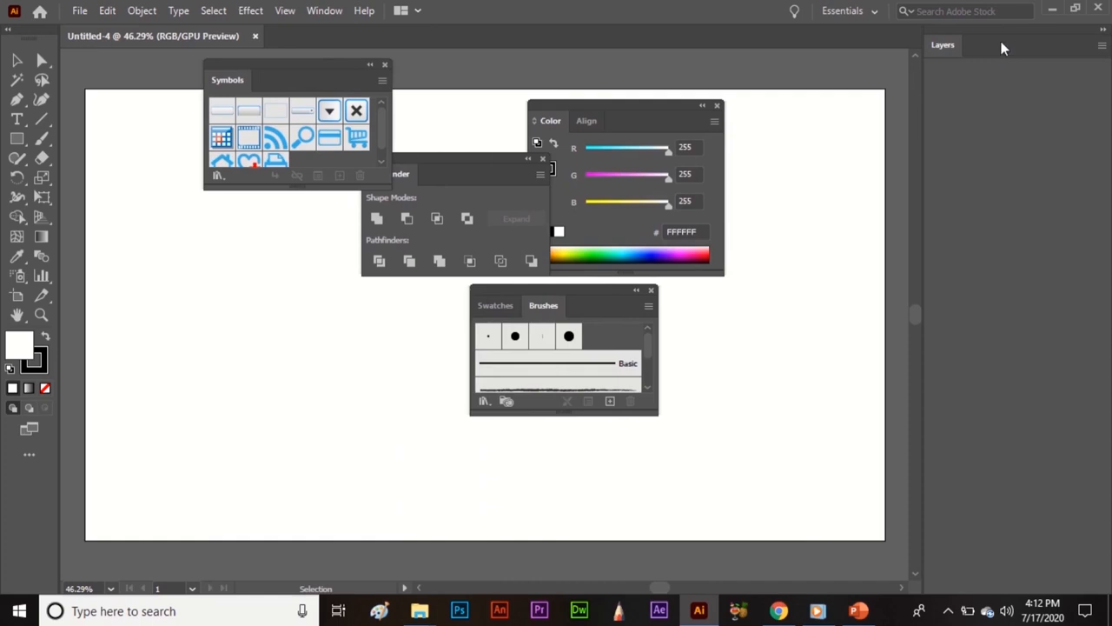
{"action": "left_click_drag", "start_coordinate": [1004, 48], "coordinate": [755, 69]}
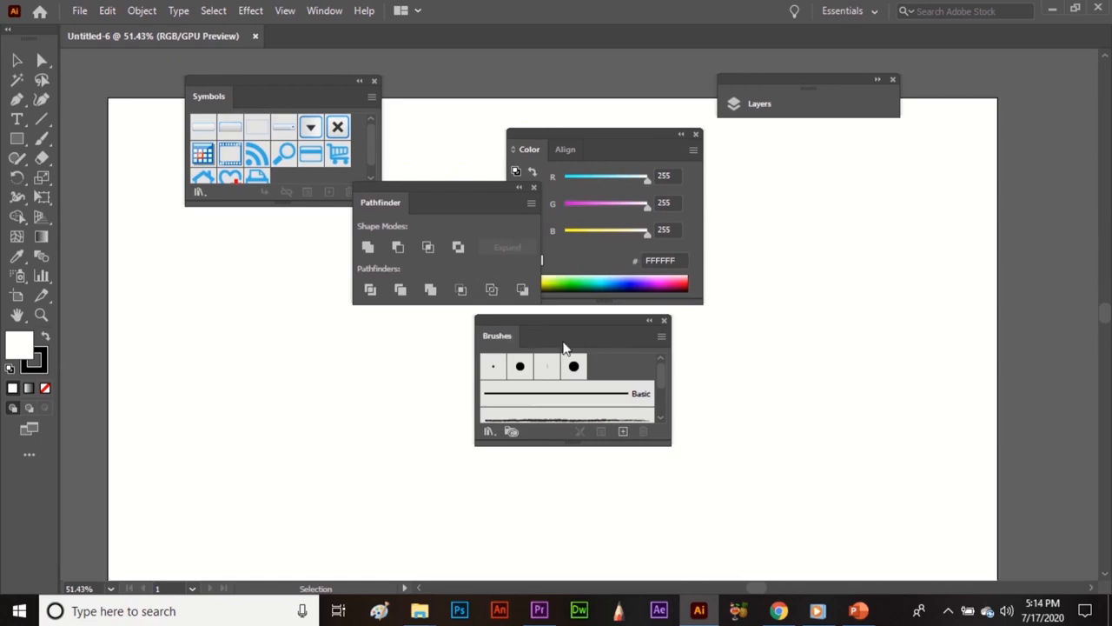
- Separate the Align panel from the Color group, then close the Align and Layers panels
{"action": "left_click", "coordinate": [565, 150]}
{"action": "left_click_drag", "start_coordinate": [564, 149], "coordinate": [777, 205]}
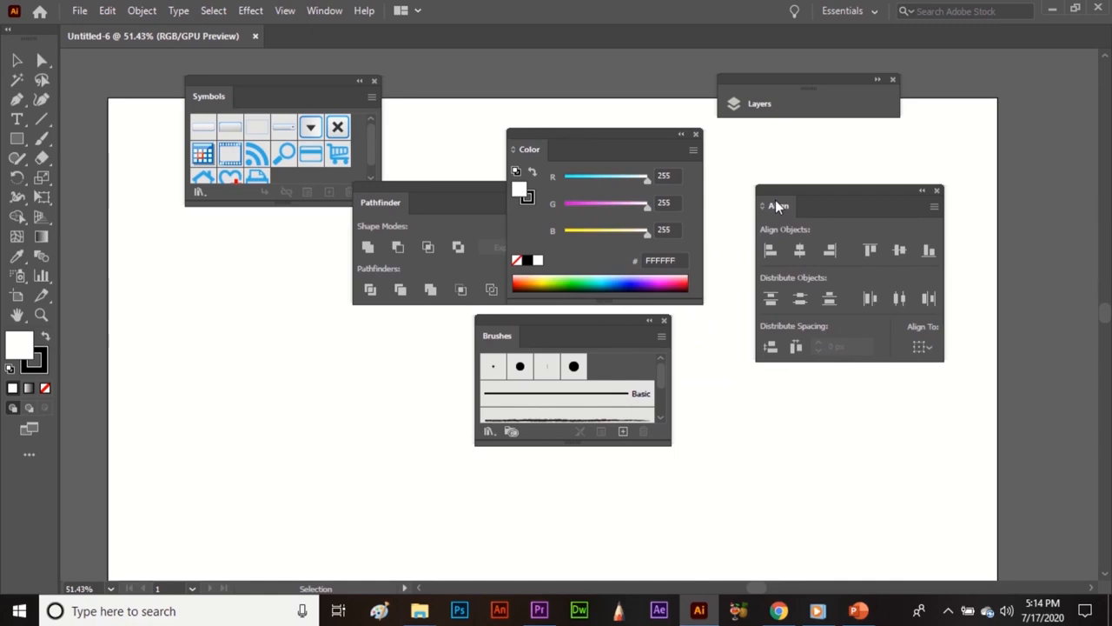
{"action": "left_click", "coordinate": [936, 190]}
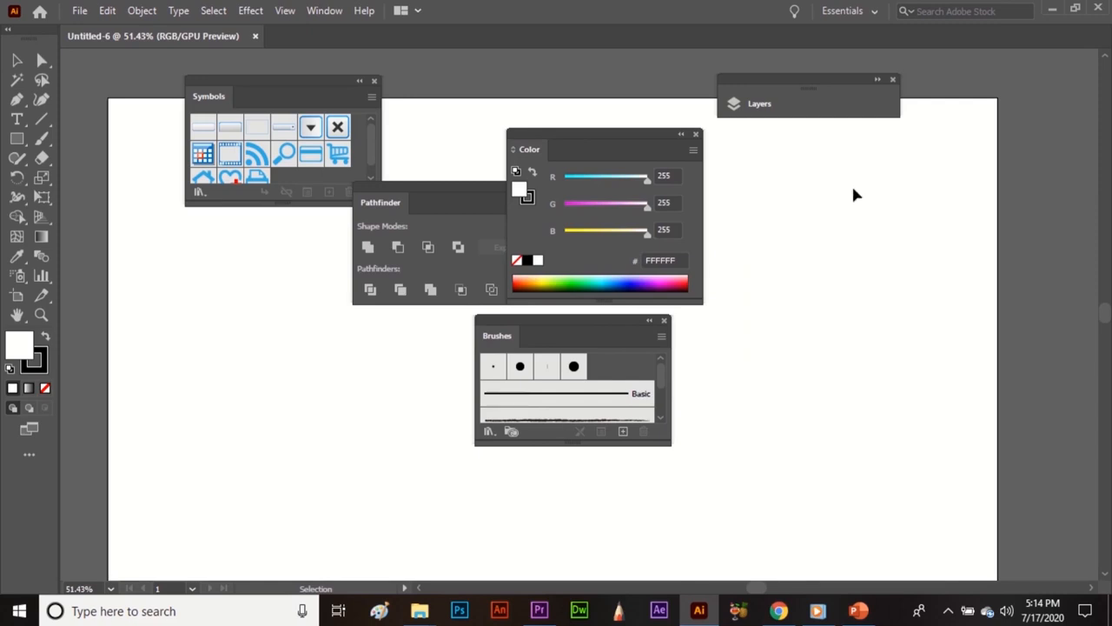
{"action": "left_click", "coordinate": [892, 80]}
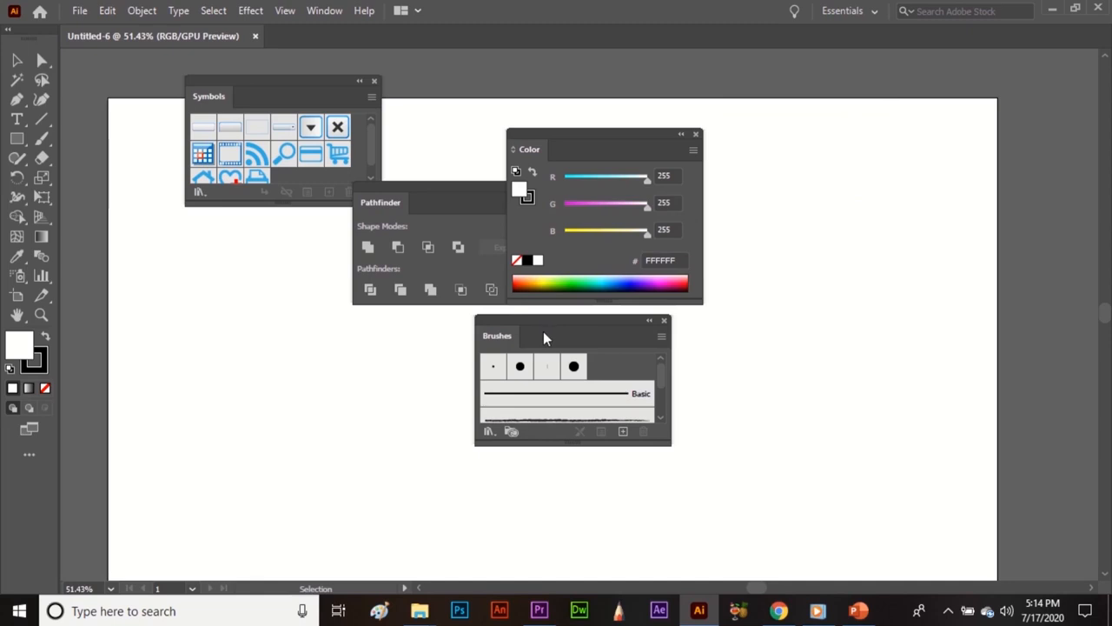
- Stack the Pathfinder, Color and Brushes panels beneath Symbols and dock the whole stack at the window edge opposite the tools
{"action": "left_click", "coordinate": [470, 185]}
{"action": "left_click_drag", "start_coordinate": [470, 188], "coordinate": [308, 203]}
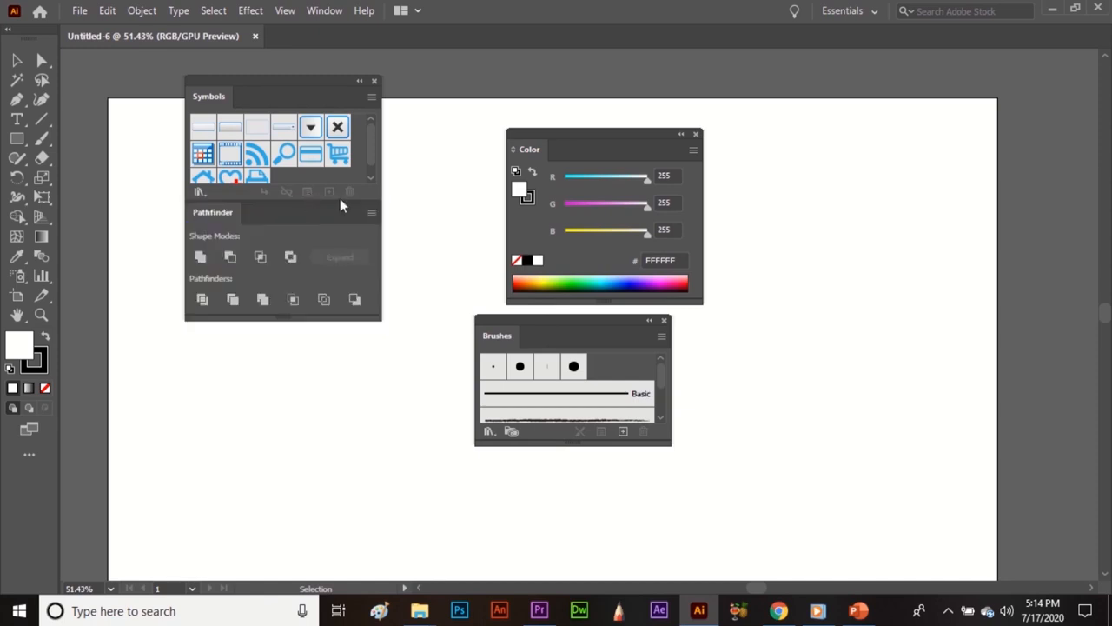
{"action": "left_click_drag", "start_coordinate": [611, 139], "coordinate": [310, 324]}
{"action": "mouse_move", "coordinate": [564, 320]}
{"action": "left_mouse_down"}
{"action": "mouse_move", "coordinate": [278, 474]}
{"action": "mouse_move", "coordinate": [289, 461]}
{"action": "left_mouse_up"}
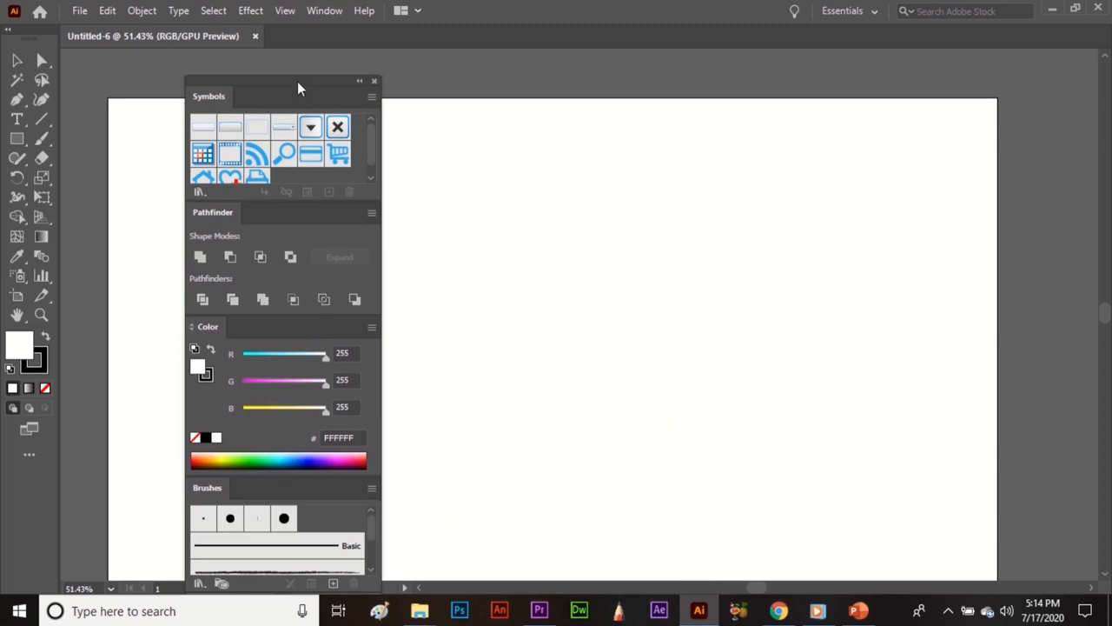
{"action": "left_click_drag", "start_coordinate": [297, 81], "coordinate": [550, 102]}
{"action": "mouse_move", "coordinate": [824, 66]}
{"action": "left_mouse_down"}
{"action": "mouse_move", "coordinate": [1044, 41]}
{"action": "mouse_move", "coordinate": [1109, 52]}
{"action": "left_mouse_up"}
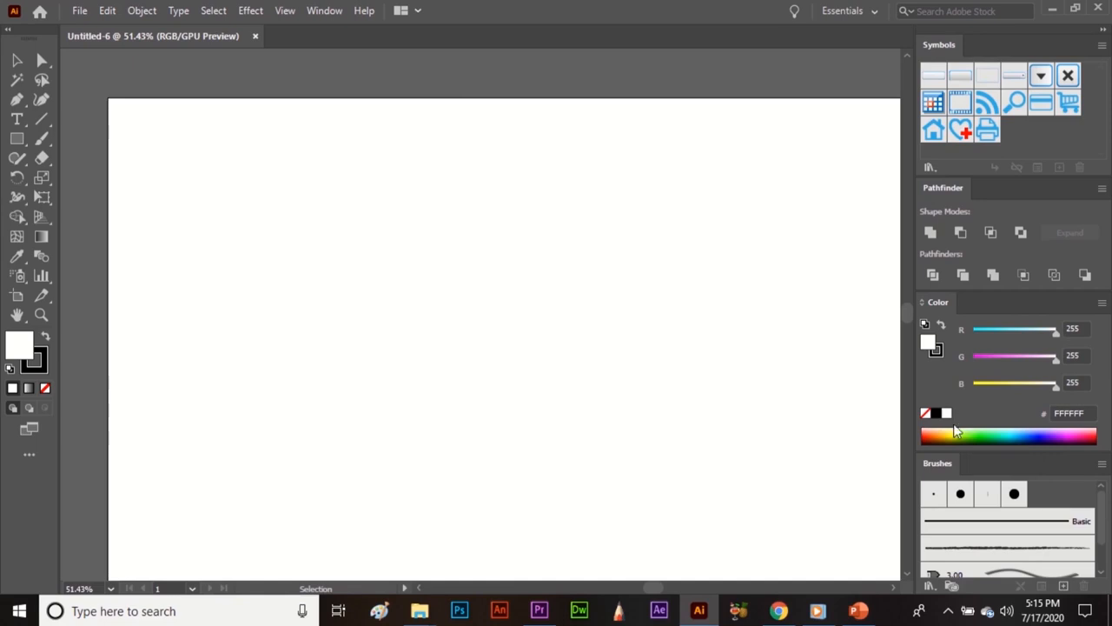
- Reopen the Align panel and group it with the docked Color panel
{"action": "left_click", "coordinate": [325, 12]}
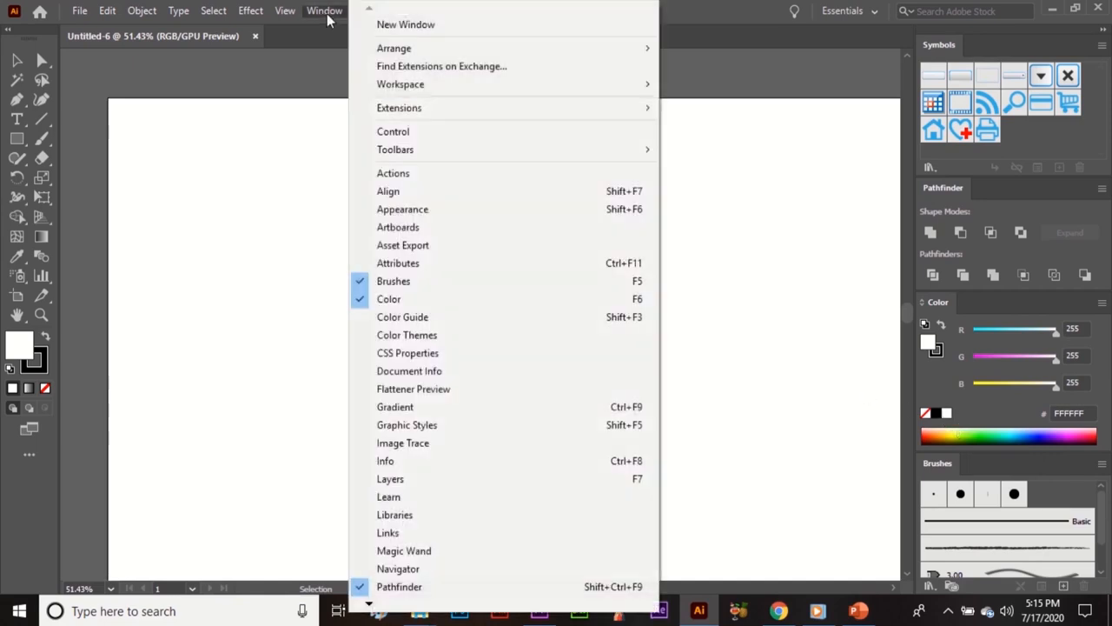
{"action": "left_click", "coordinate": [414, 192]}
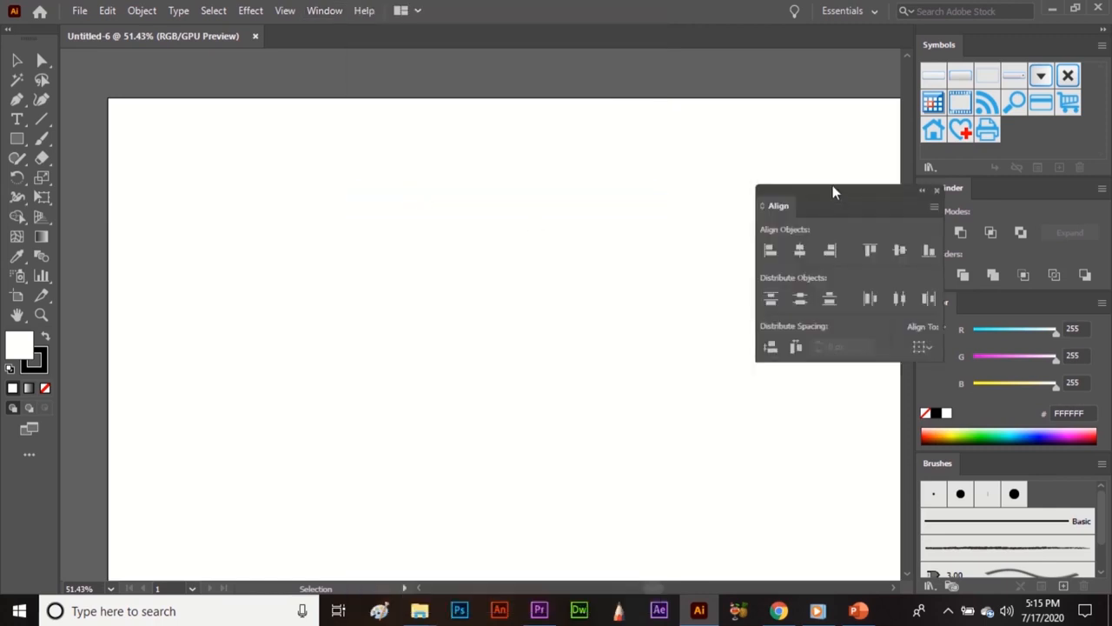
{"action": "left_click_drag", "start_coordinate": [835, 187], "coordinate": [1000, 310]}
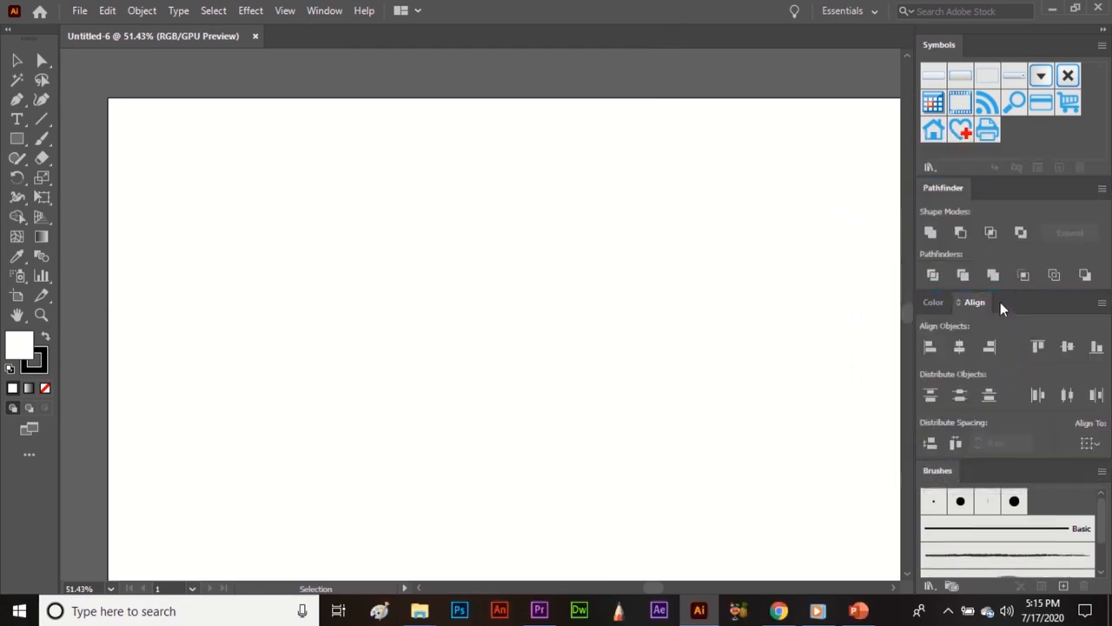
{"action": "left_click", "coordinate": [326, 14]}
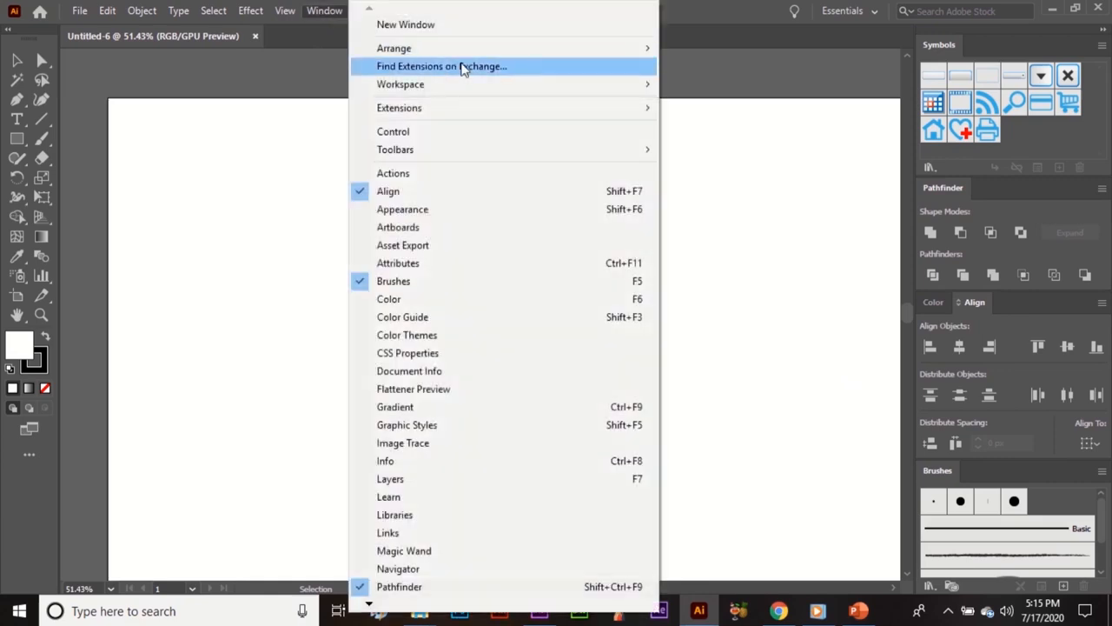
{"action": "left_click", "coordinate": [293, 385]}
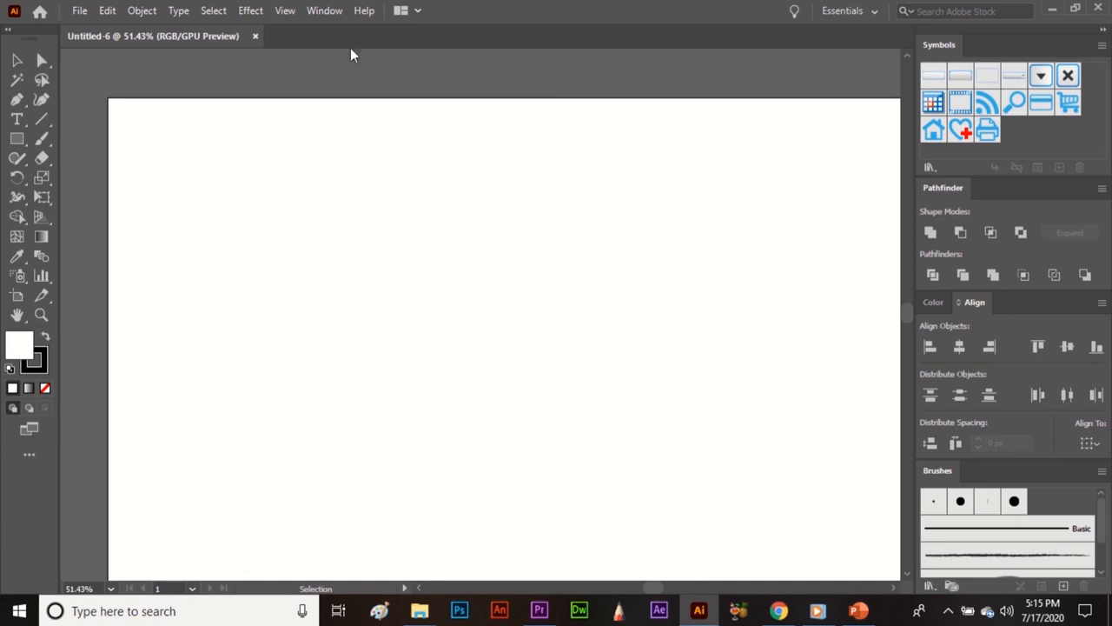
{"action": "left_click", "coordinate": [346, 12]}
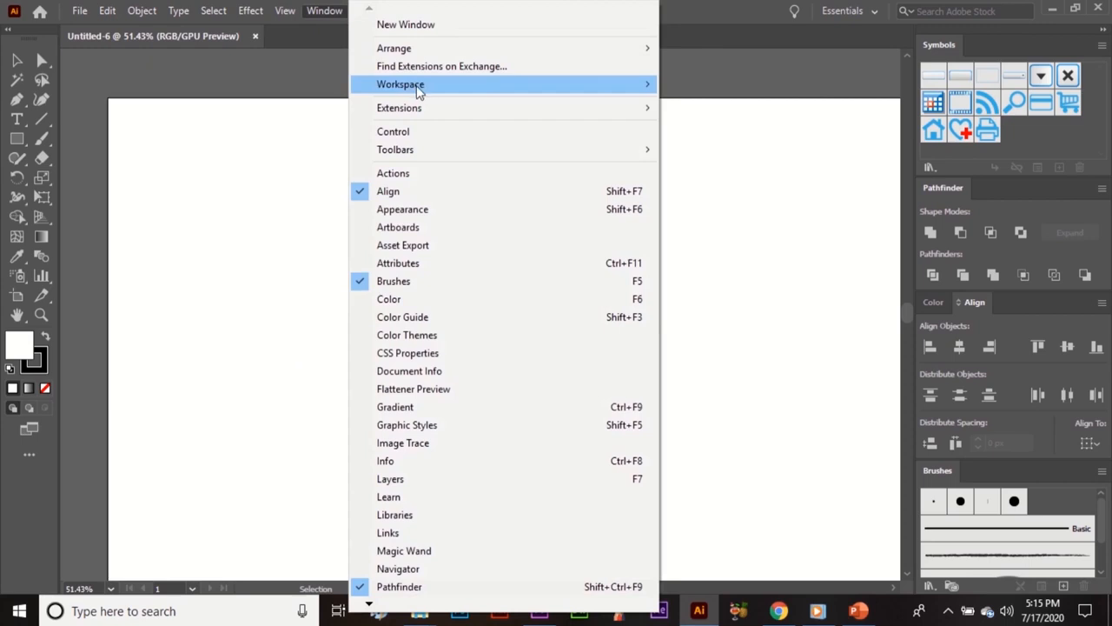
{"action": "mouse_move", "coordinate": [657, 92]}
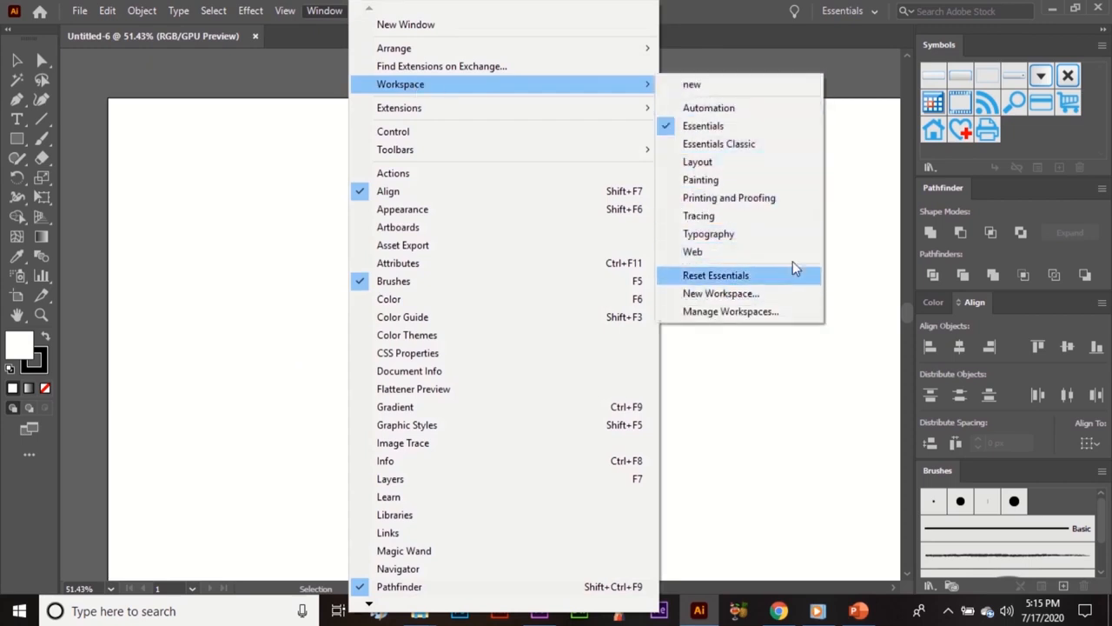
- Save the current panel layout as a new workspace named "new"
{"action": "left_click", "coordinate": [876, 12]}
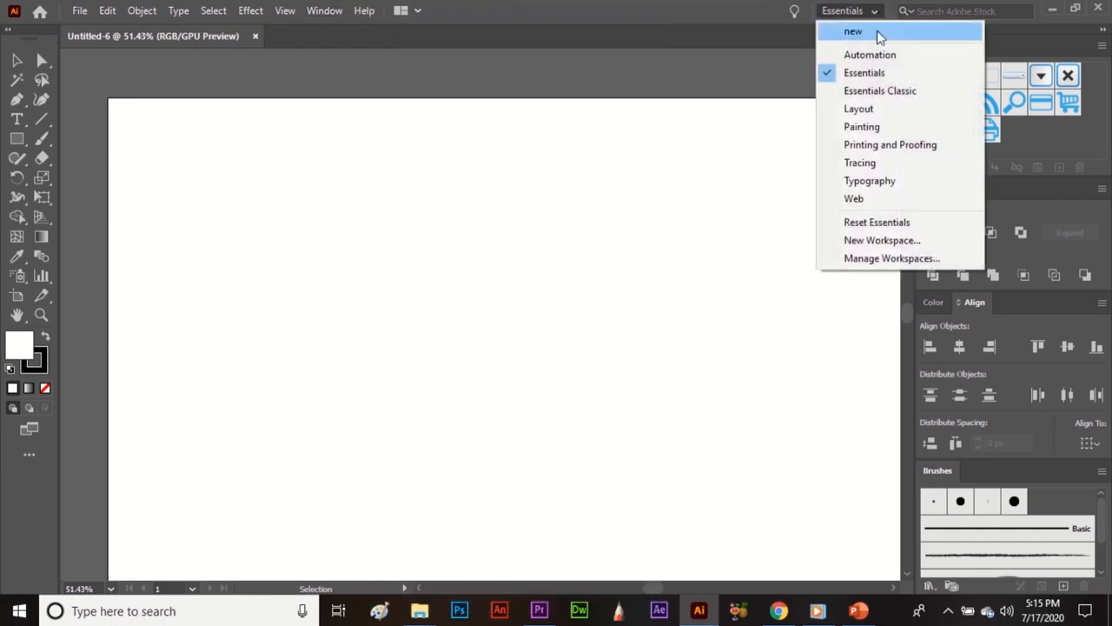
{"action": "left_click", "coordinate": [897, 249]}
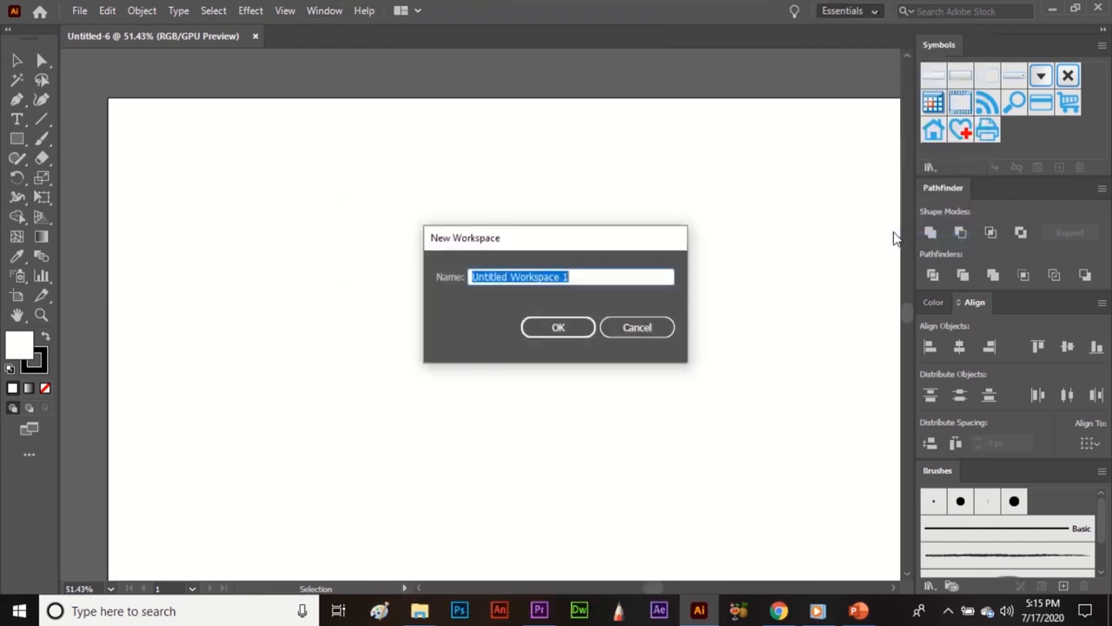
{"action": "type", "text": "new"}
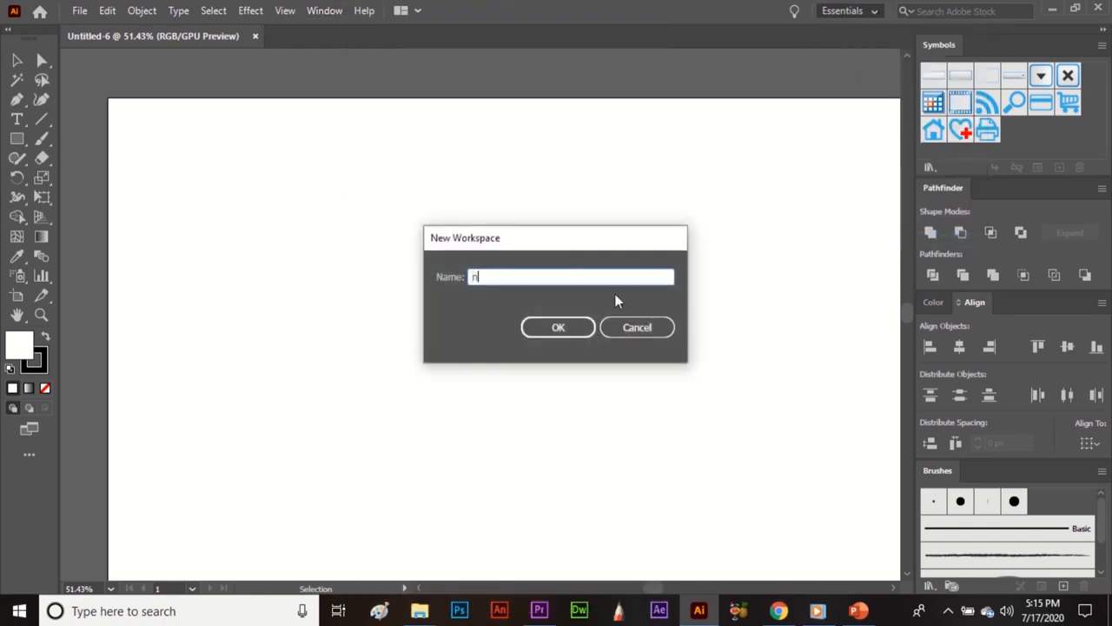
{"action": "left_click", "coordinate": [560, 326]}
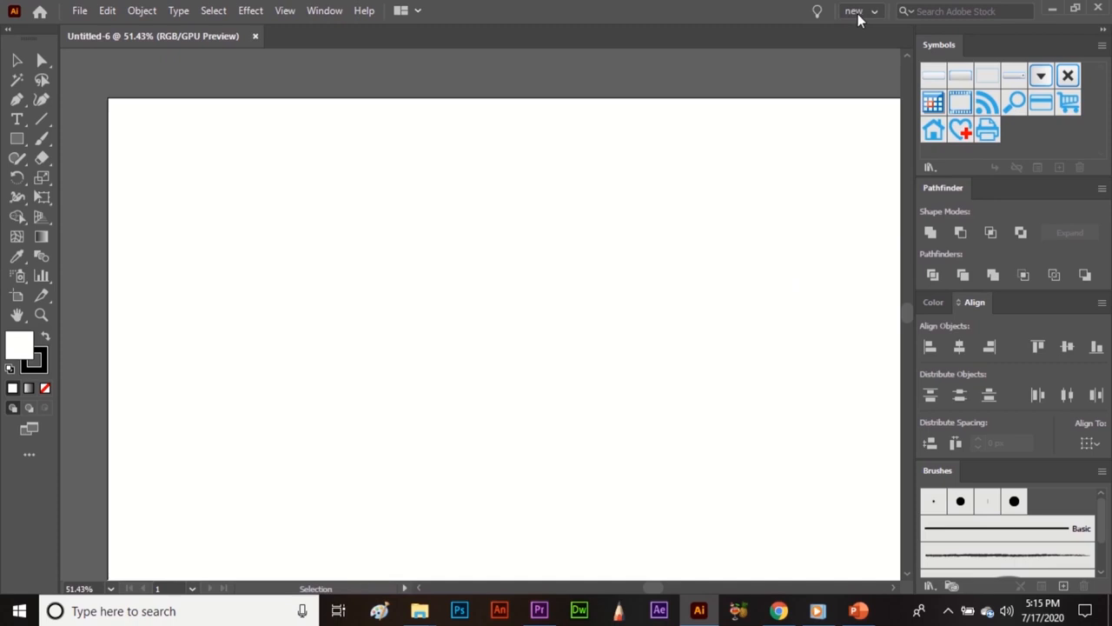
- Delete both custom workspaces named "new" through Manage Workspaces, including the currently active one
{"action": "left_click", "coordinate": [858, 14]}
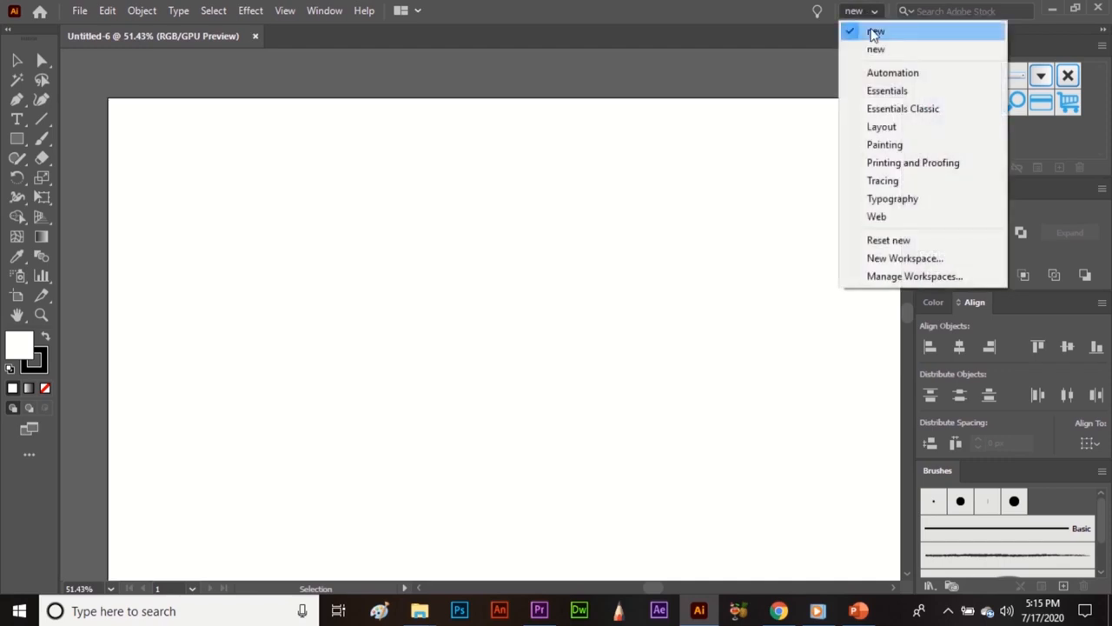
{"action": "left_click", "coordinate": [891, 278]}
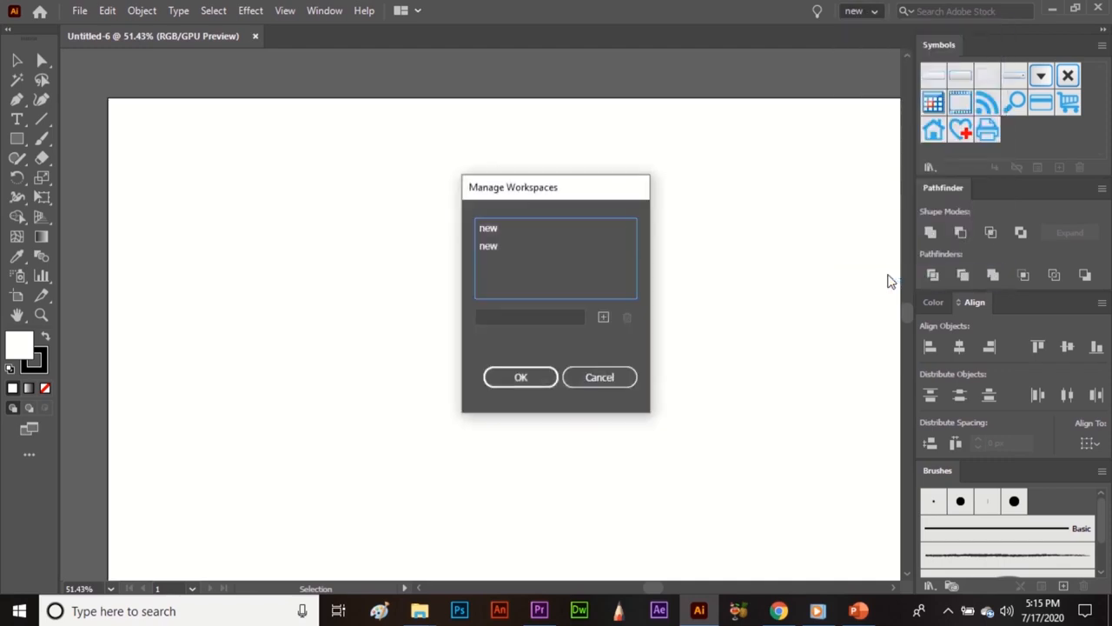
{"action": "left_click", "coordinate": [488, 247]}
{"action": "left_click", "coordinate": [508, 316]}
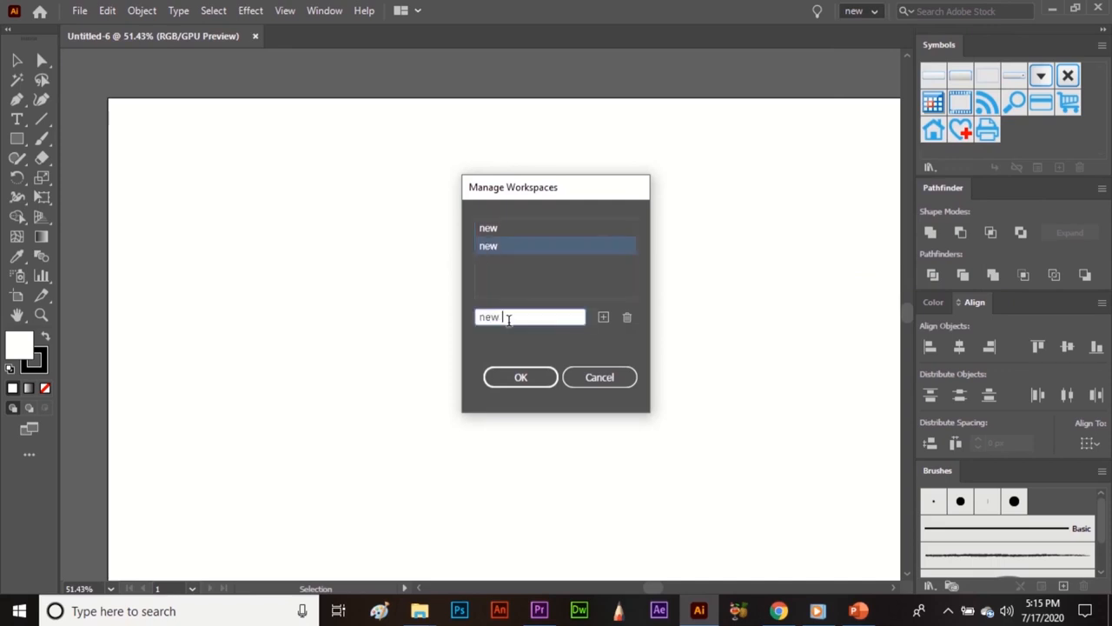
{"action": "left_click", "coordinate": [625, 319]}
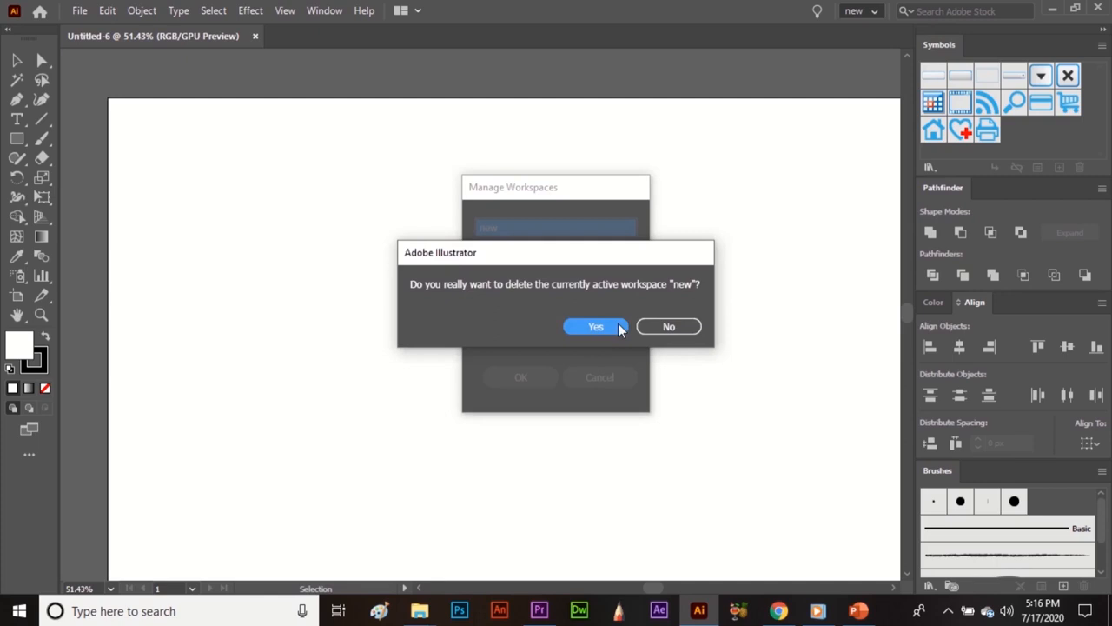
{"action": "left_click", "coordinate": [612, 328]}
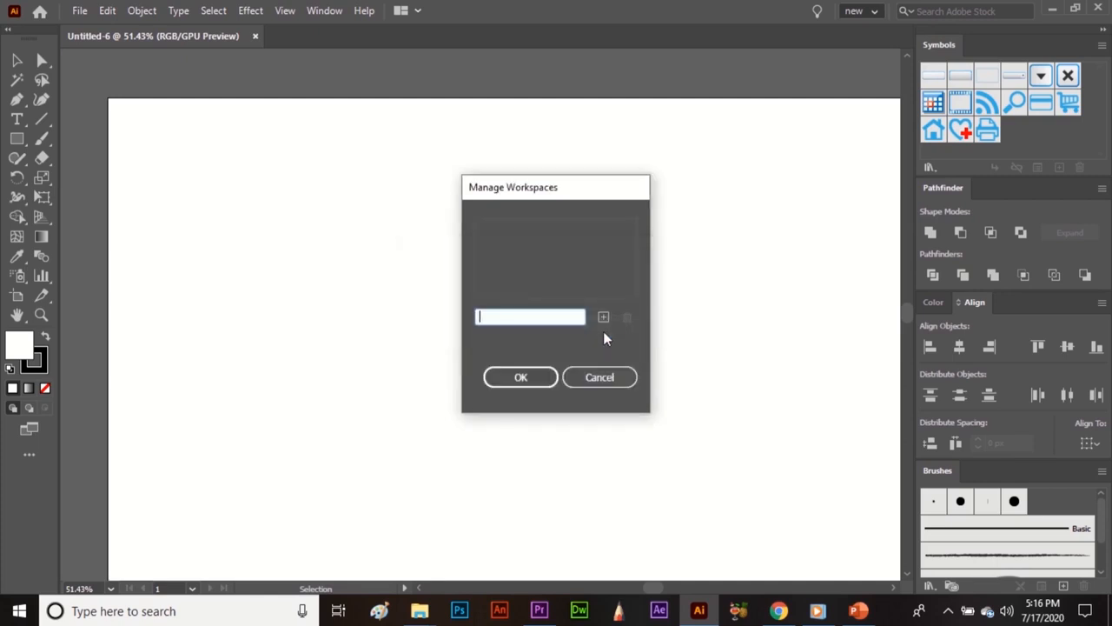
{"action": "left_click", "coordinate": [545, 377]}
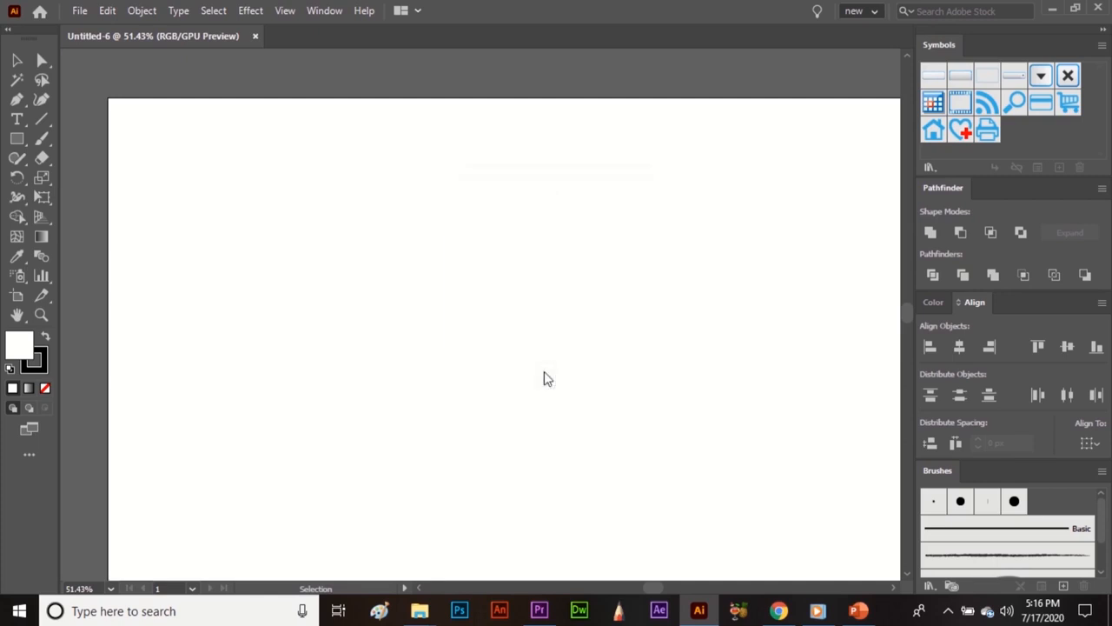
{"action": "left_click", "coordinate": [859, 10]}
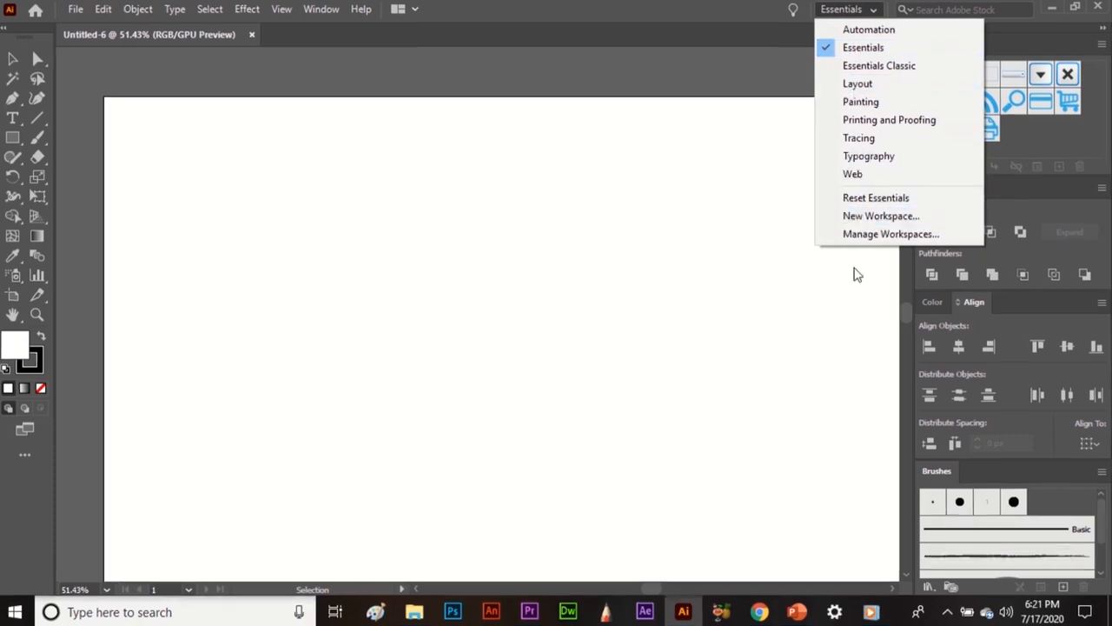
{"action": "left_click", "coordinate": [858, 275]}
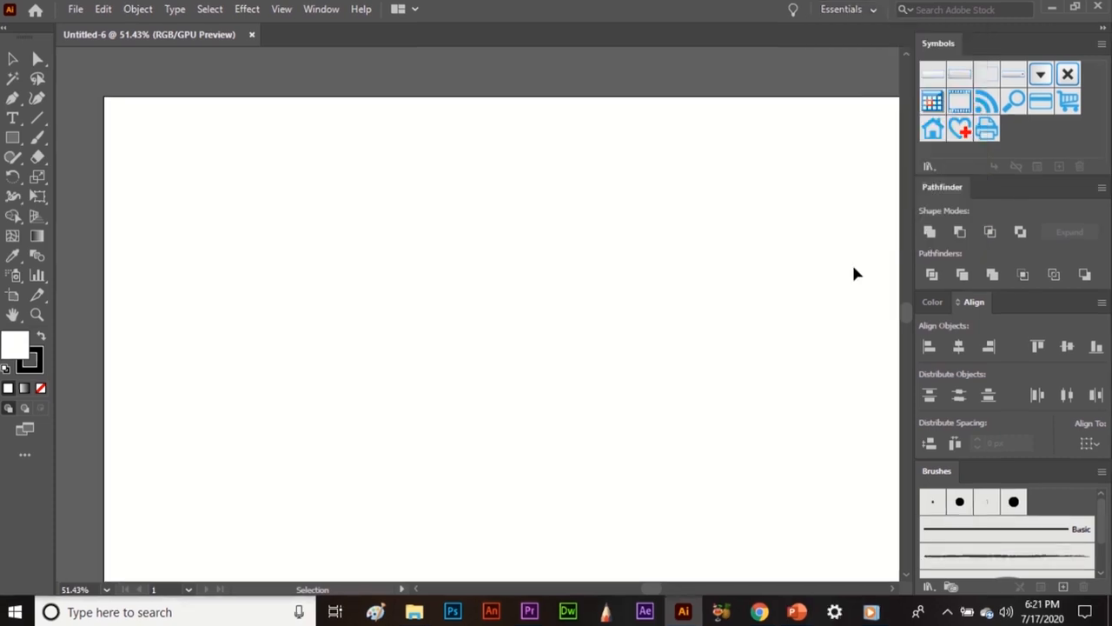